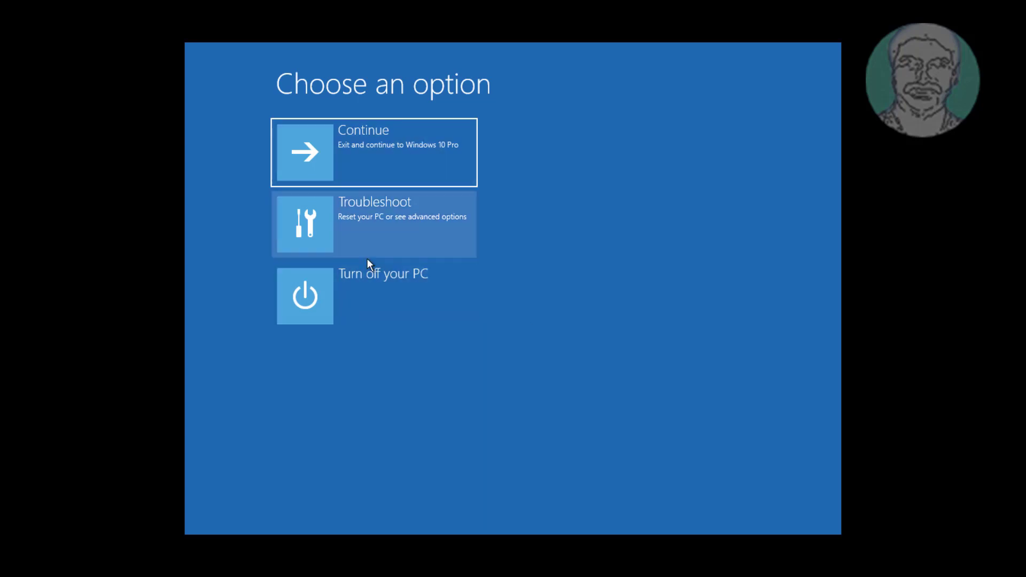
# Run Startup Repair from Troubleshoot > Advanced options; it reports it couldn't repair the PC
pyautogui.click(412, 221)
pyautogui.click(410, 220)
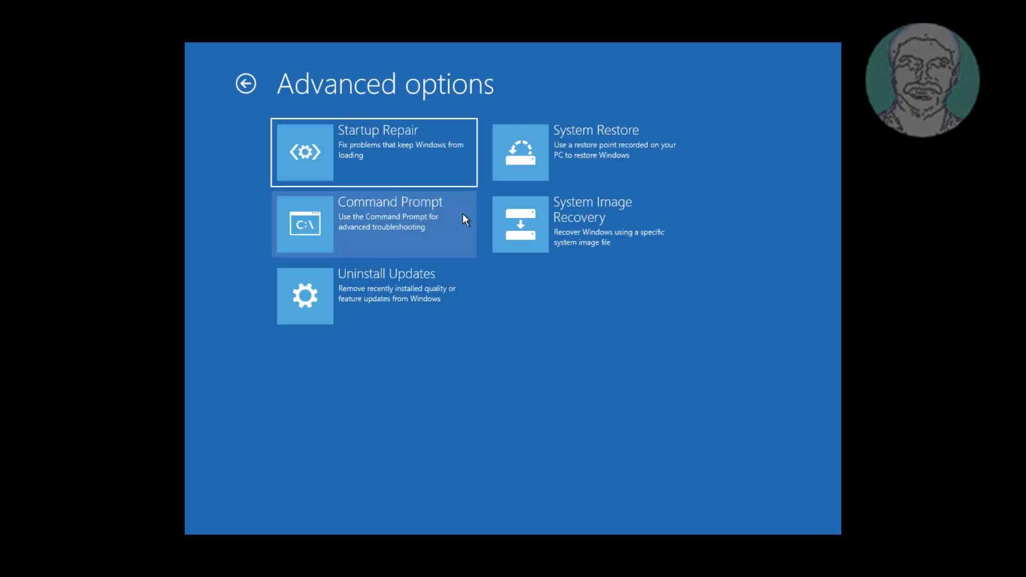
pyautogui.click(388, 142)
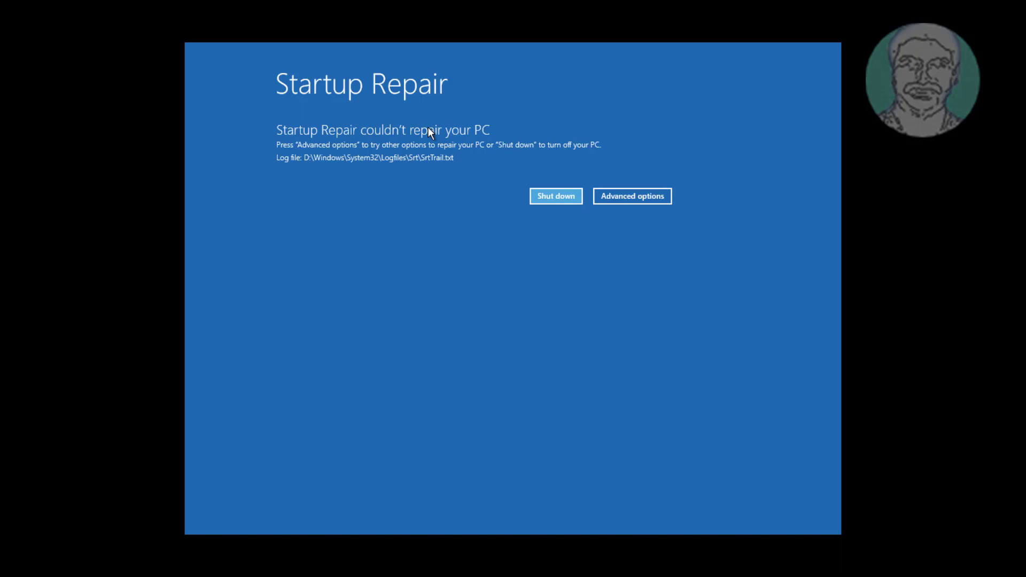
# Leave the failed repair and try System Restore, which finds no restore points
pyautogui.click(638, 201)
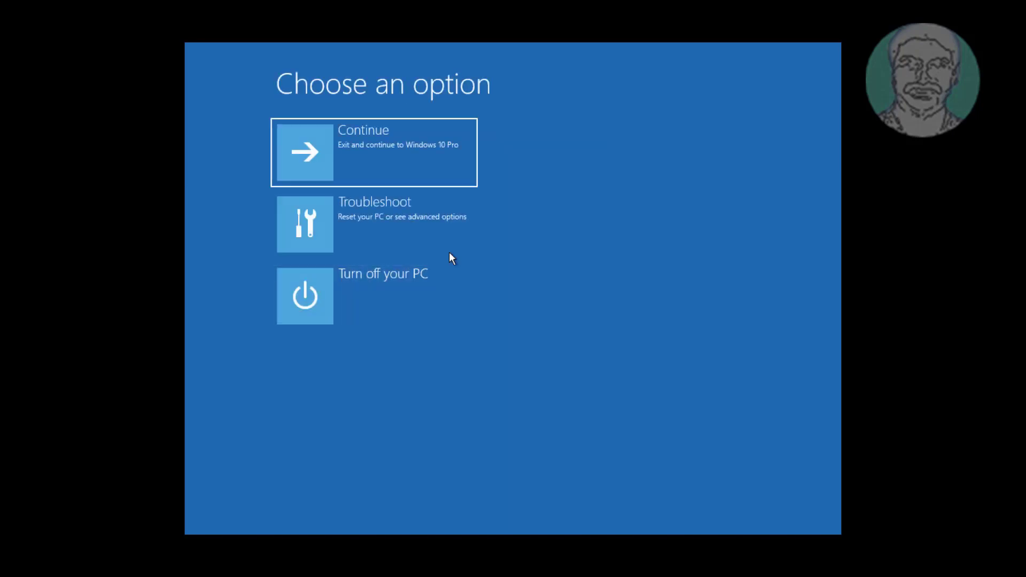
pyautogui.click(375, 211)
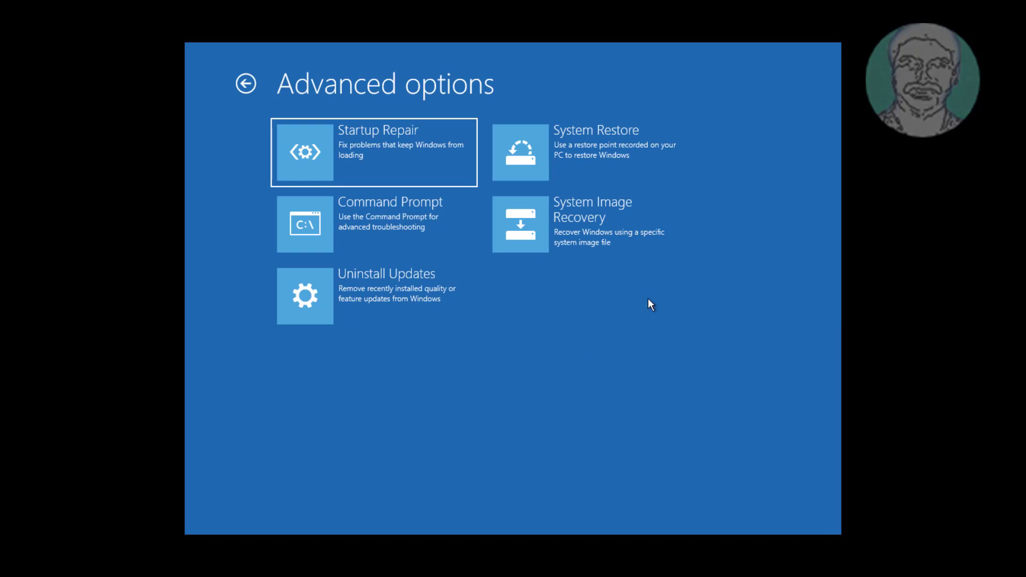
pyautogui.click(603, 156)
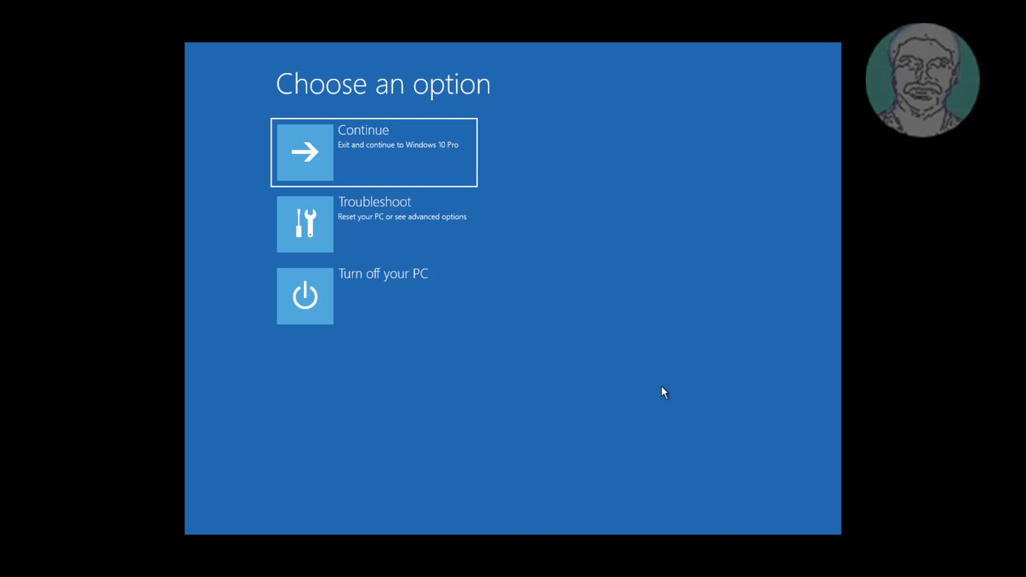
# Open Command Prompt from Advanced options and repair the MBR with 'bootrec /fixmbr'
pyautogui.click(419, 221)
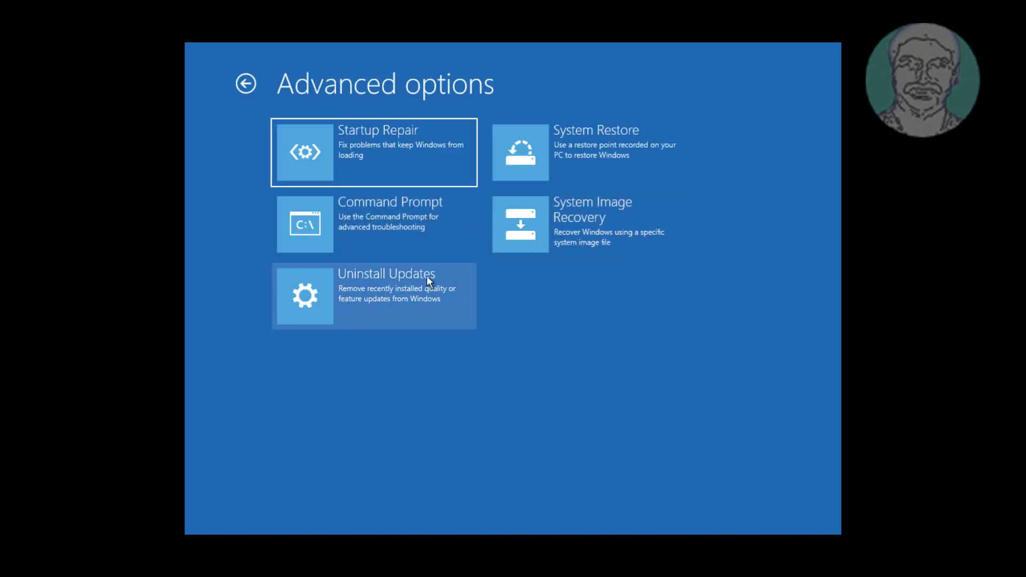
pyautogui.click(389, 232)
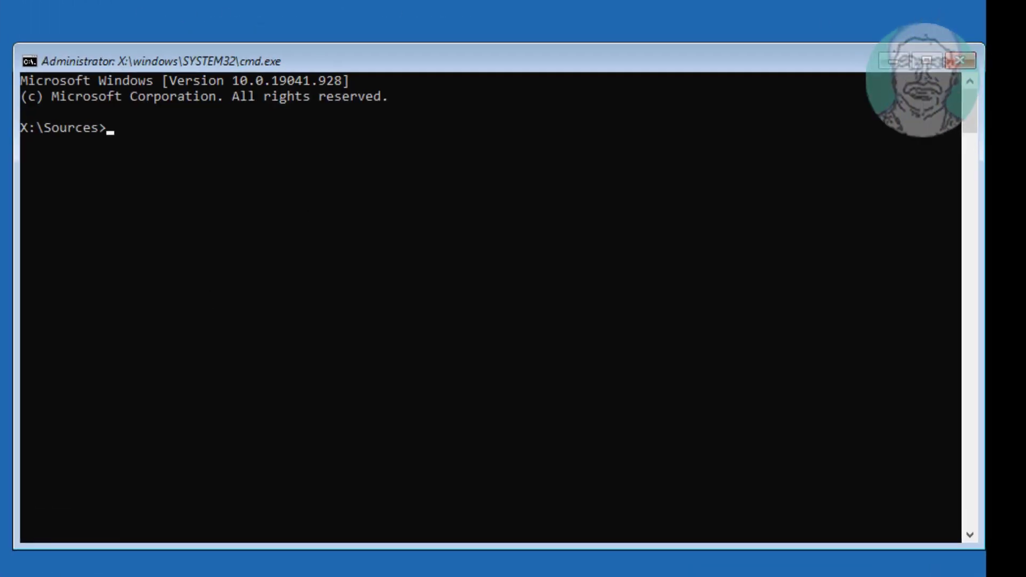
pyautogui.write('bootrec /fixmbr')
pyautogui.press('Return')
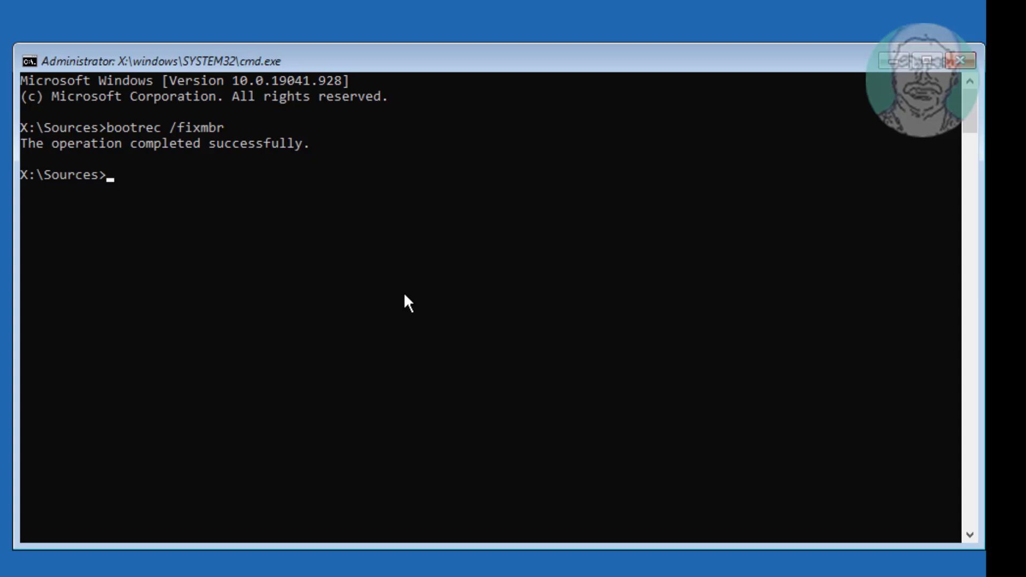
# Try 'bootrec /fixboot', which fails with Access is denied, and enter 'bootsect /nt60 c:'
pyautogui.write('bootrec /fixboot')
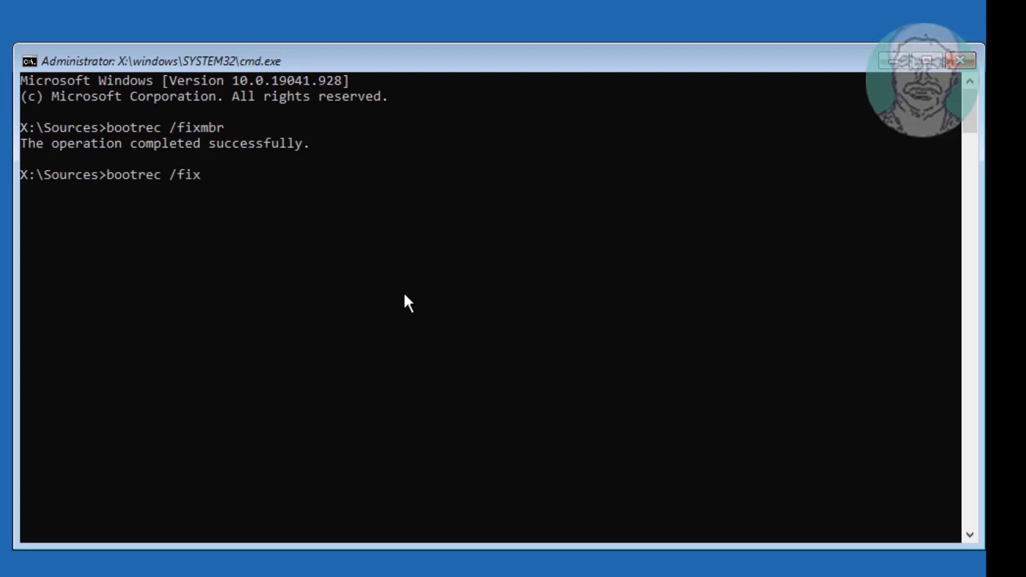
pyautogui.press('Return')
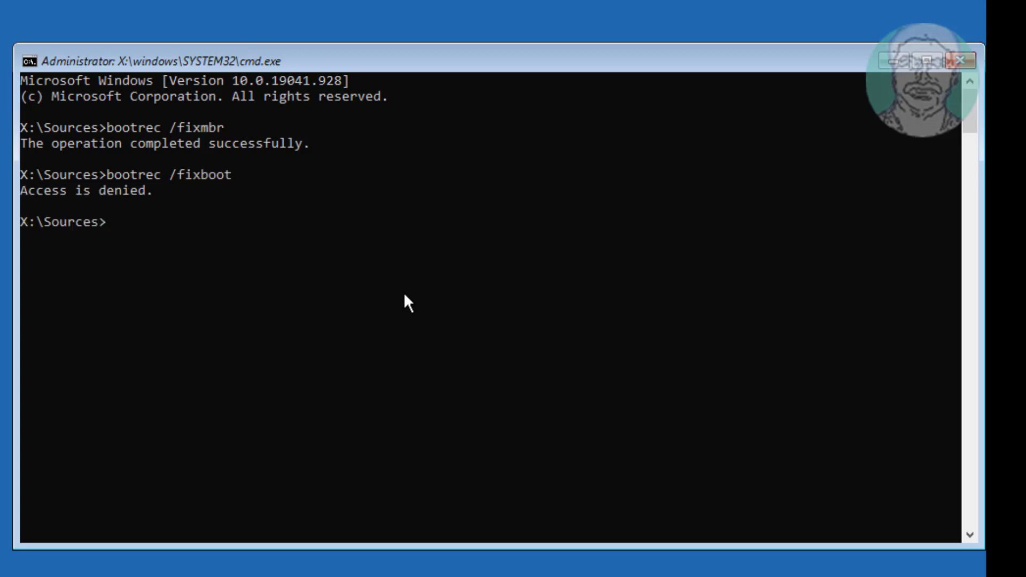
pyautogui.write('bootsect /n')
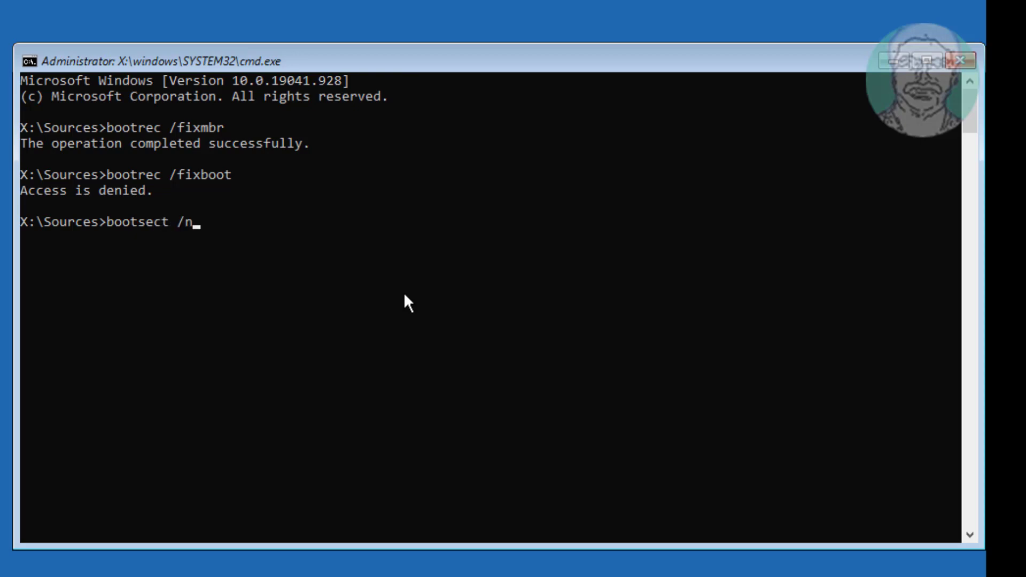
pyautogui.write('t60 c:')
# Run 'bootsect /nt60 c:' to update the NTFS bootcode, then rerun 'bootrec /fixboot' successfully
pyautogui.press('Return')
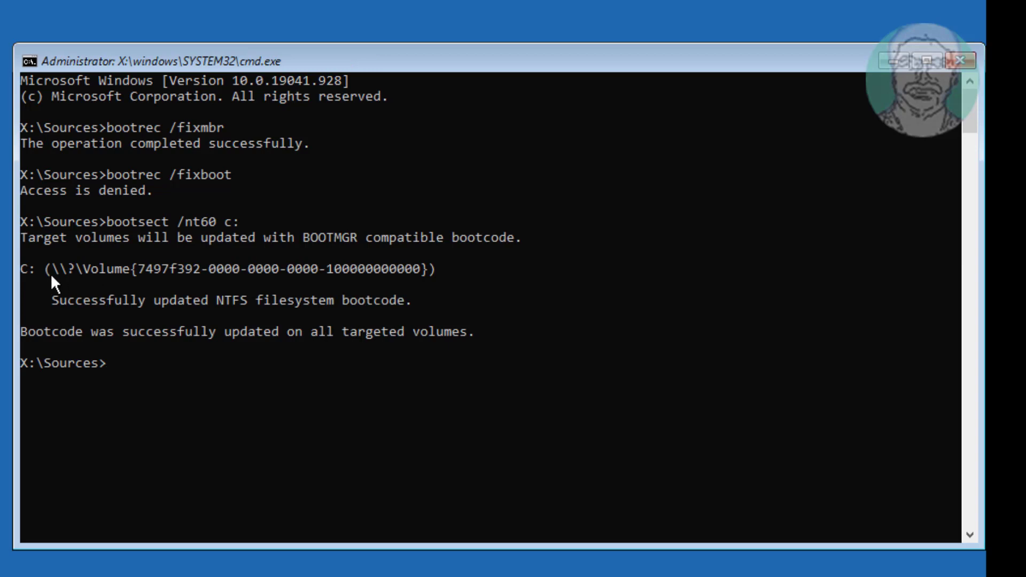
pyautogui.moveTo(26, 334); pyautogui.dragTo(432, 339)
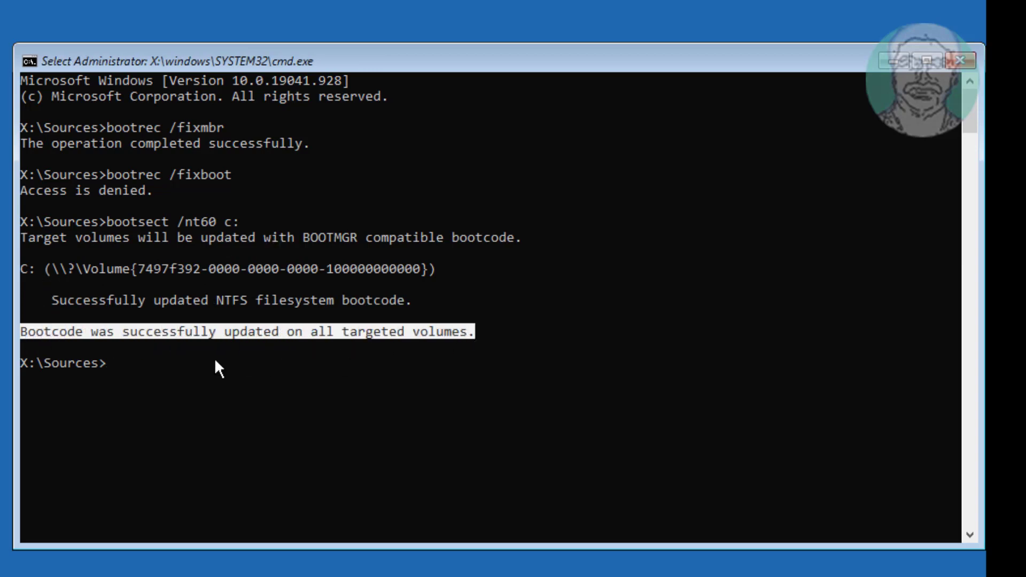
pyautogui.click(324, 352)
pyautogui.write('b')
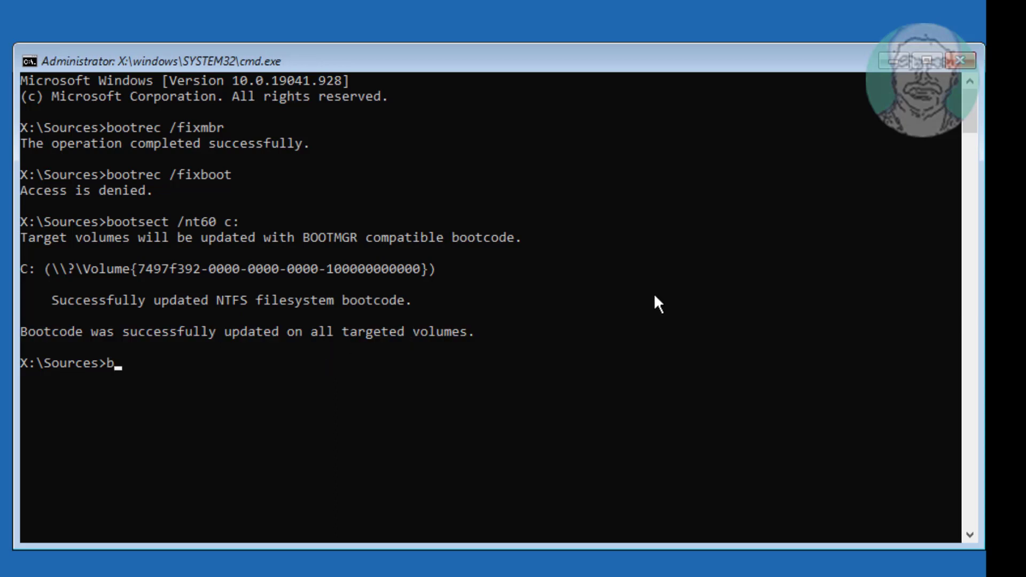
pyautogui.write('ootrec /fixboot')
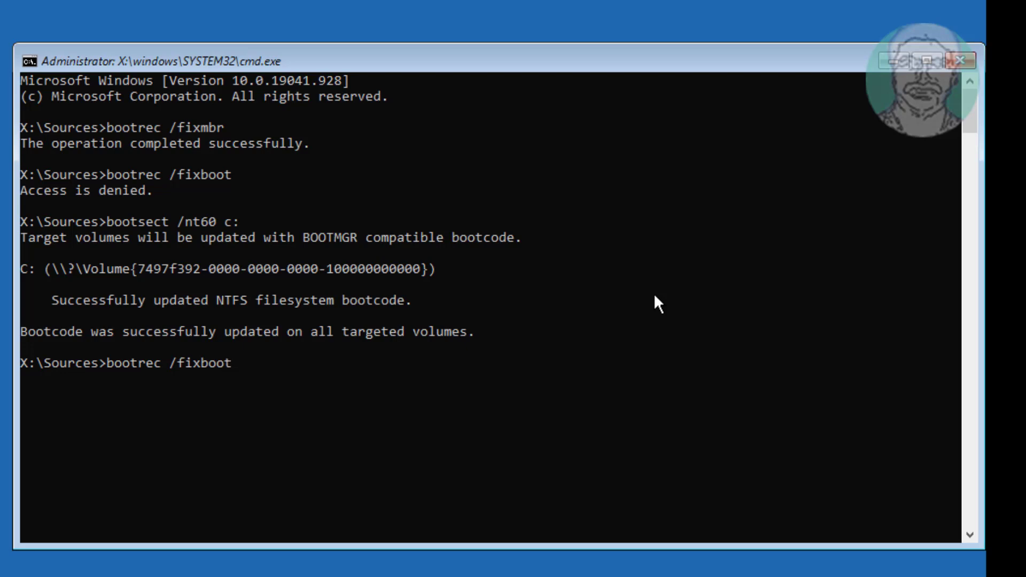
pyautogui.press('Return')
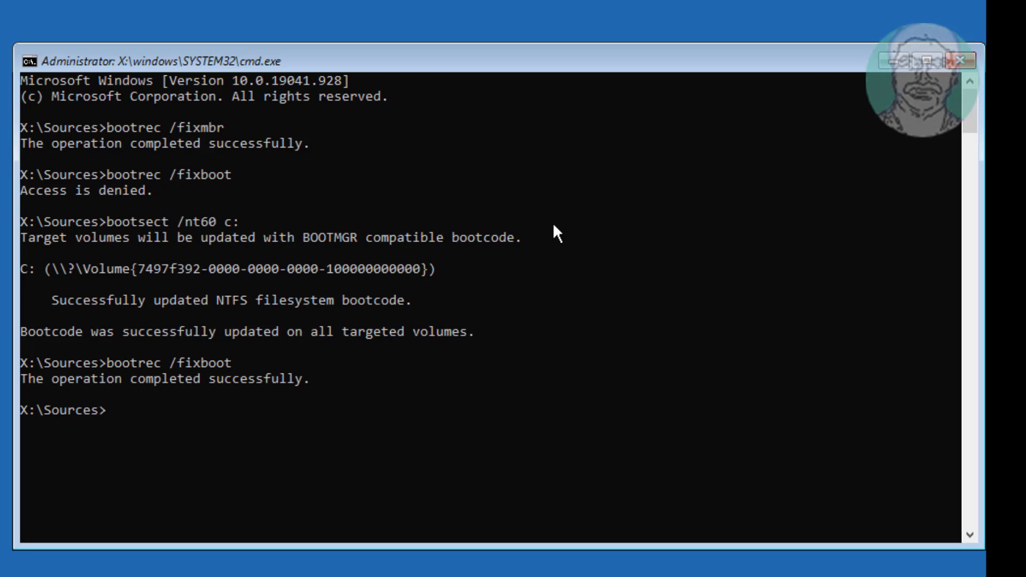
# Run 'bcdedit /export c:\bcdbackup', then 'attrib c:\boot\bcd -h -r -s'
pyautogui.write('bd')
pyautogui.press('BackSpace')
pyautogui.write('cdedit /export')
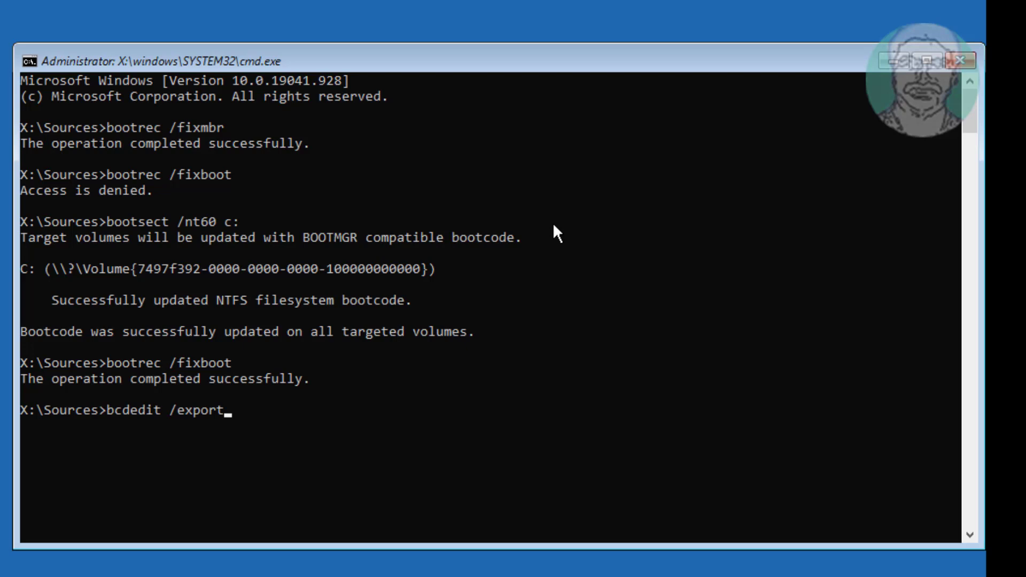
pyautogui.write(' c:\\bcdbackup')
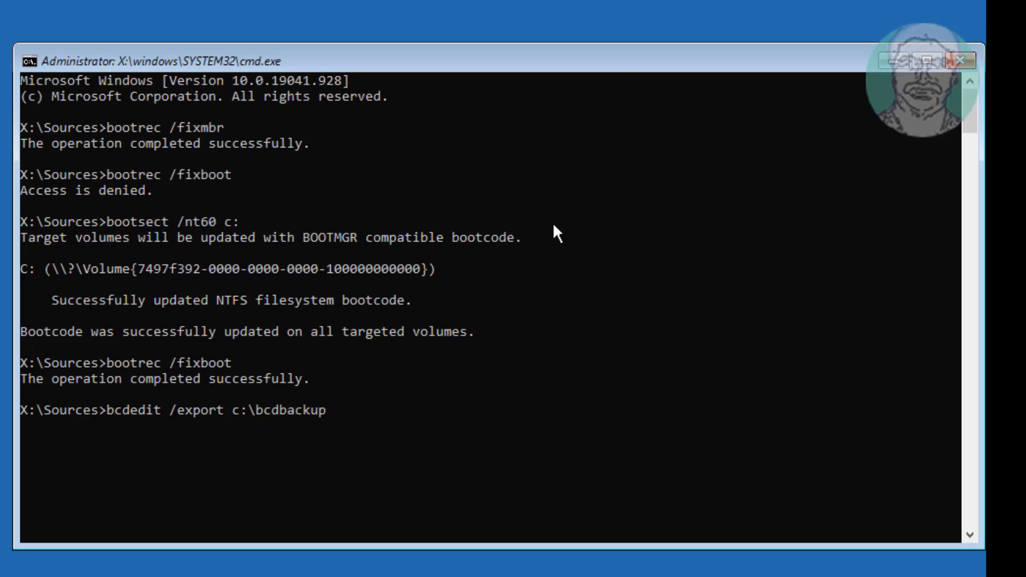
pyautogui.press('Return')
pyautogui.write('at')
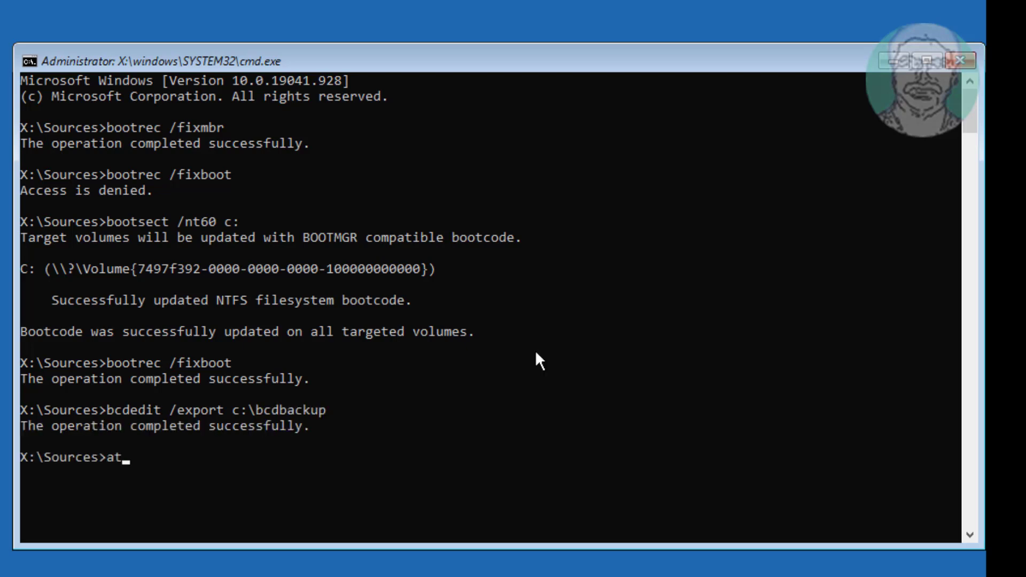
pyautogui.write('trib c:\\boot\\bcd ')
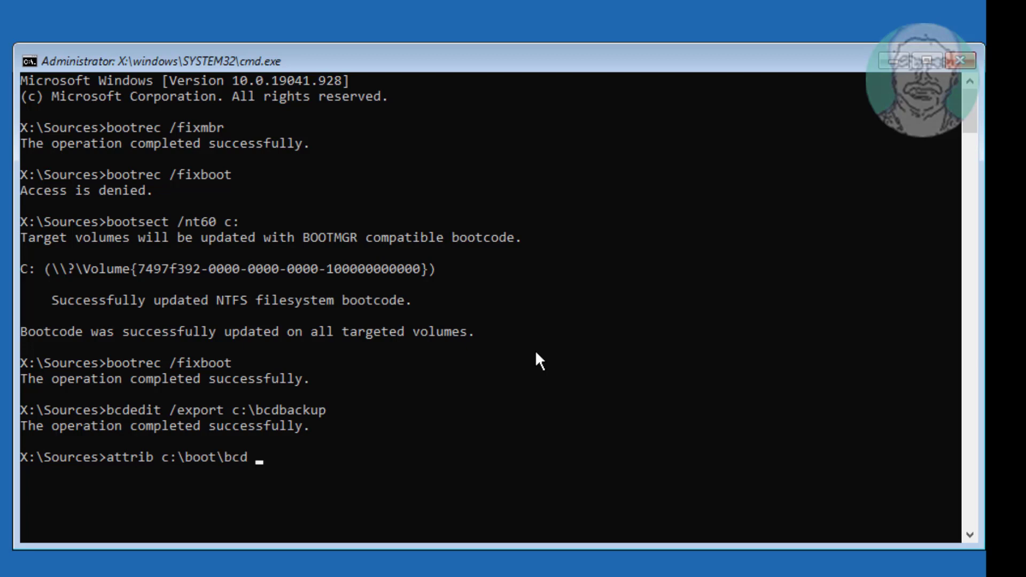
pyautogui.write('-h -r -s')
pyautogui.press('Return')
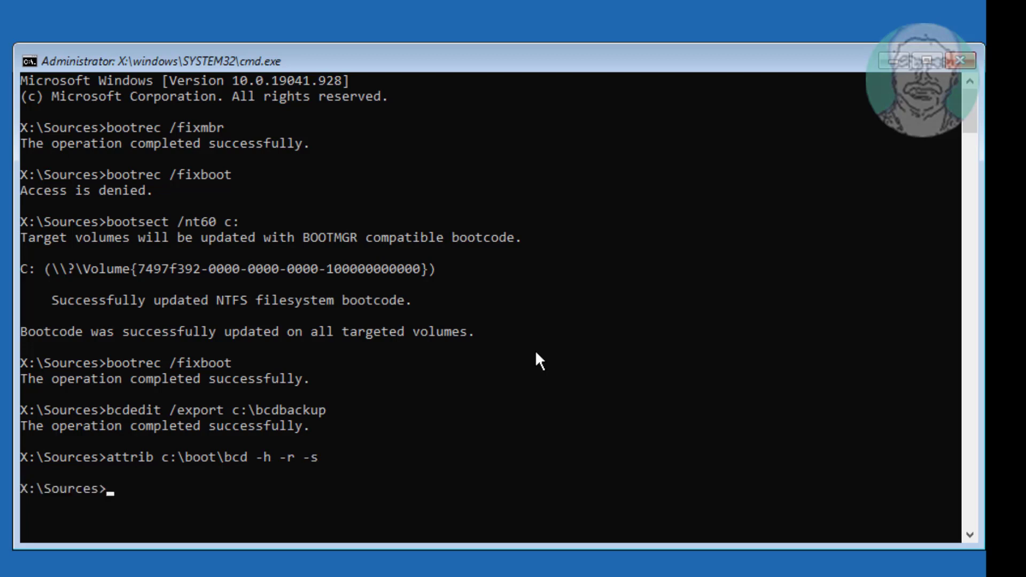
# Run 'ren' on c:\boot\bcd to rename it to bcd2.old
pyautogui.write('ren c')
pyautogui.write(':\x08o')
pyautogui.write('ot')
pyautogui.write('\x08cd')
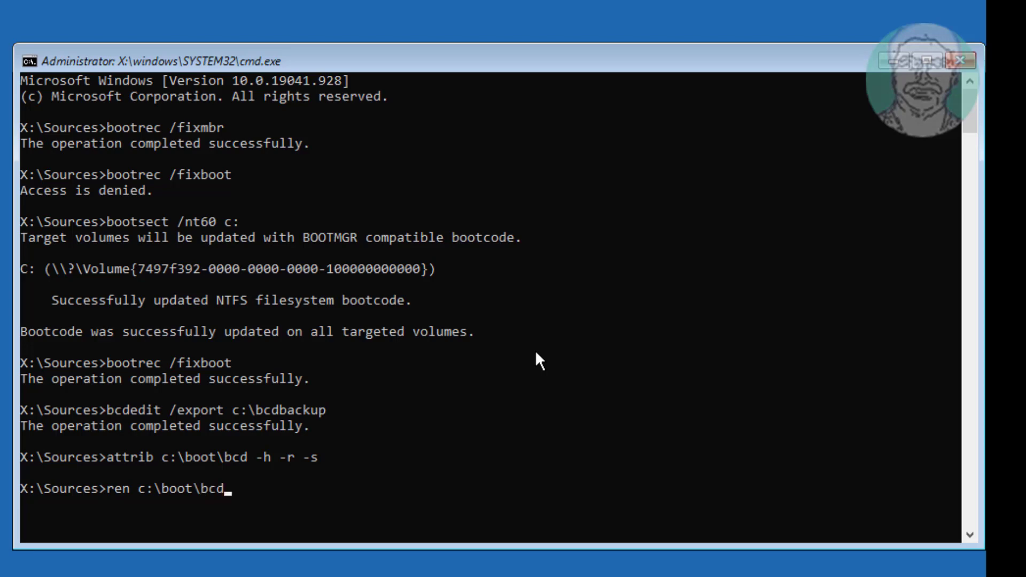
pyautogui.write(' bcd2.')
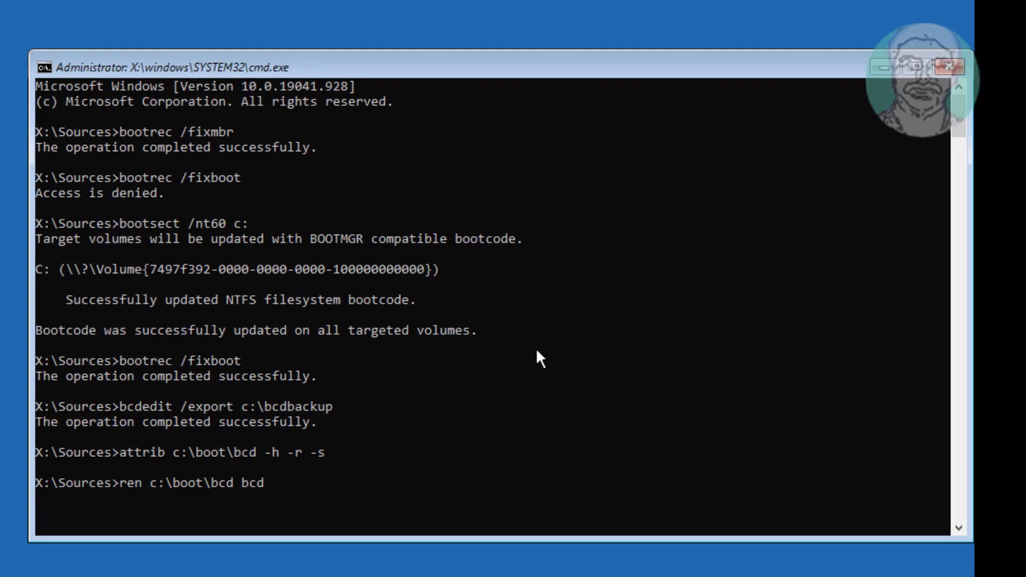
pyautogui.write('old')
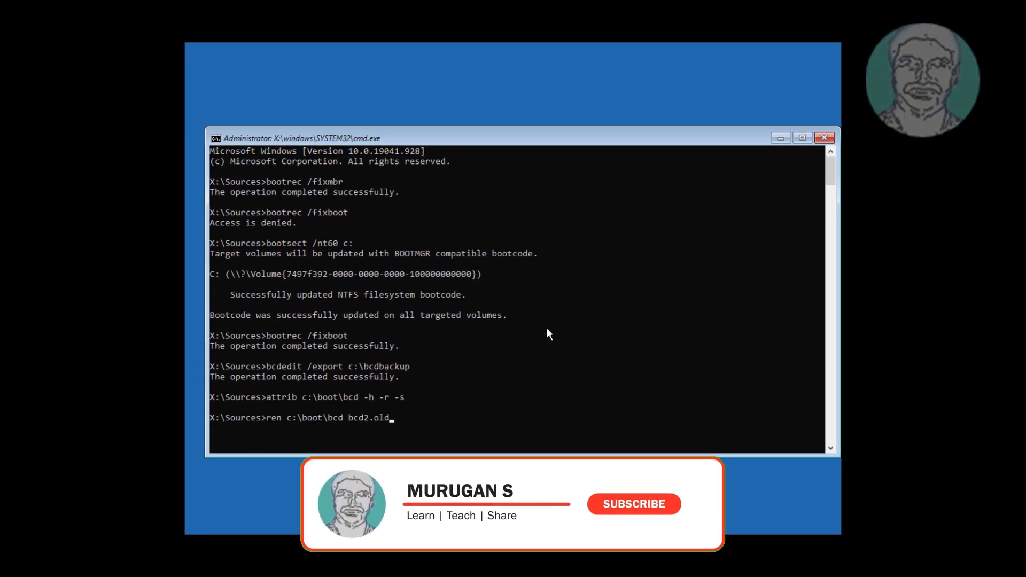
pyautogui.press('Return')
# Exit Command Prompt and choose 'Turn off your PC' on the Choose an option screen
pyautogui.write('exit')
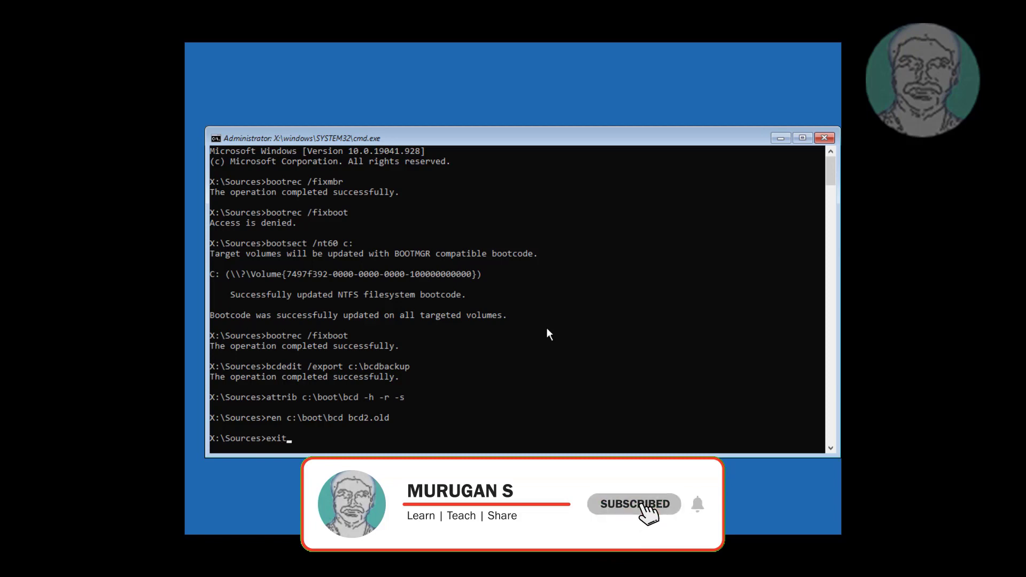
pyautogui.press('Return')
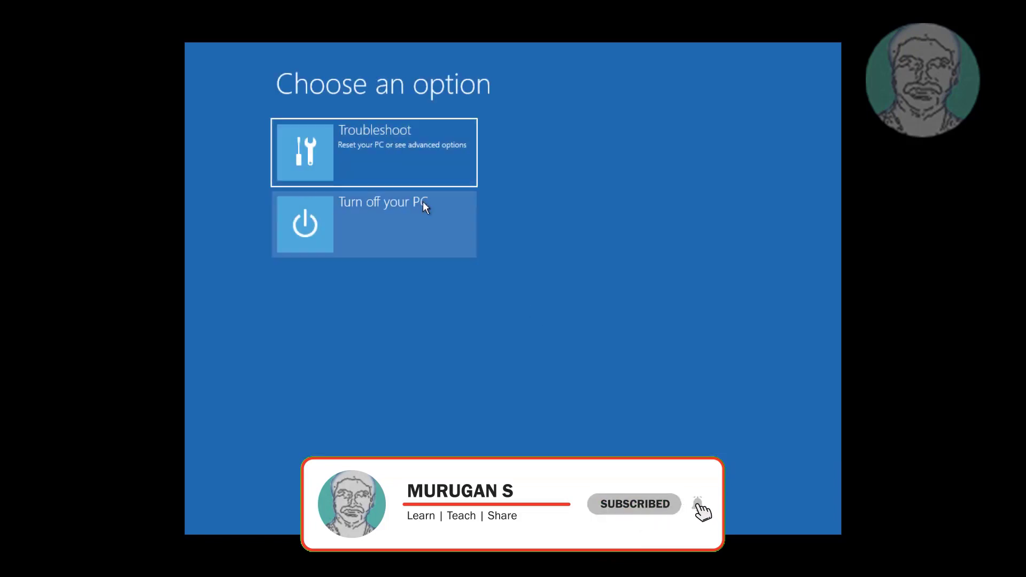
pyautogui.click(391, 239)
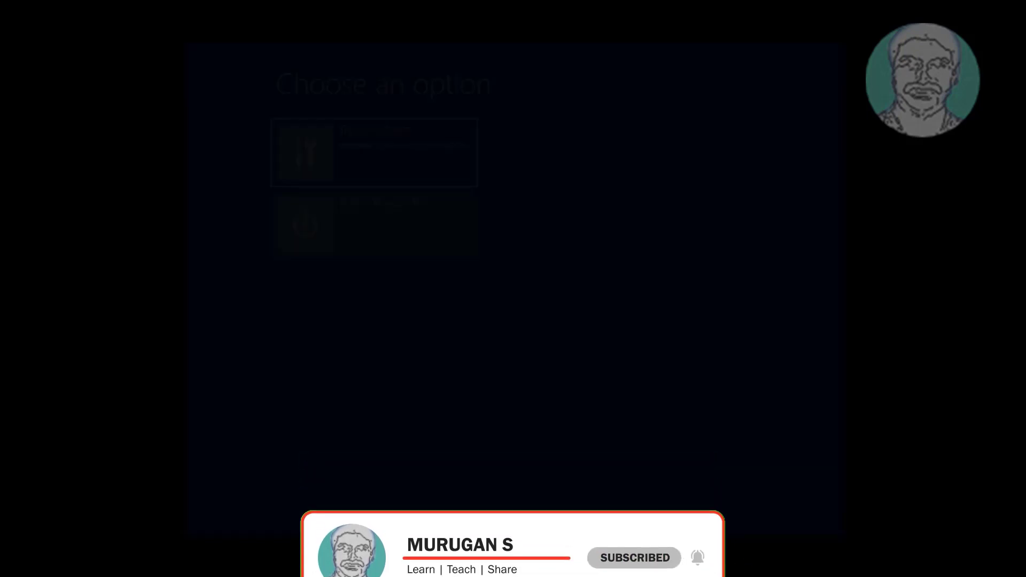